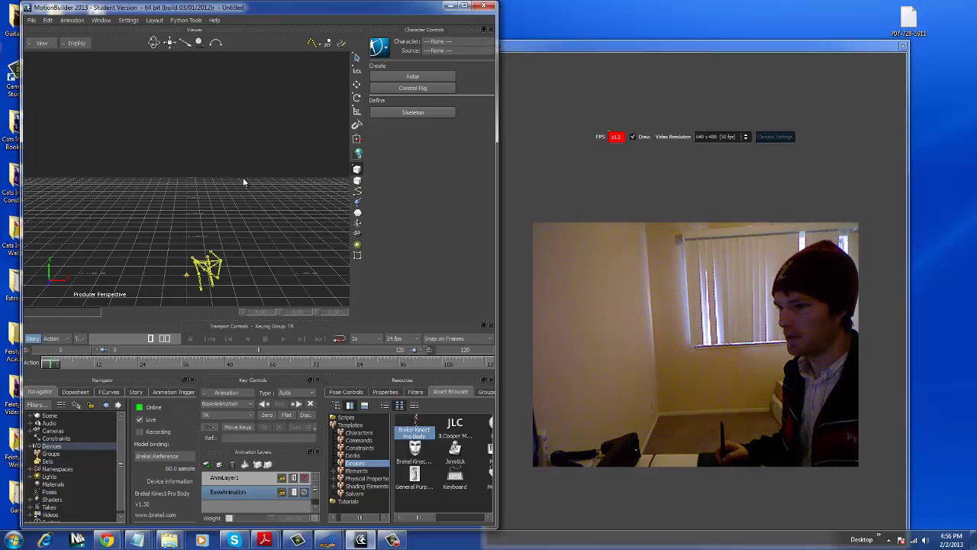
# Bring the Brekel Kinect device online with Recording enabled, and widen its panel to show connection settings
pyautogui.click(139, 409)
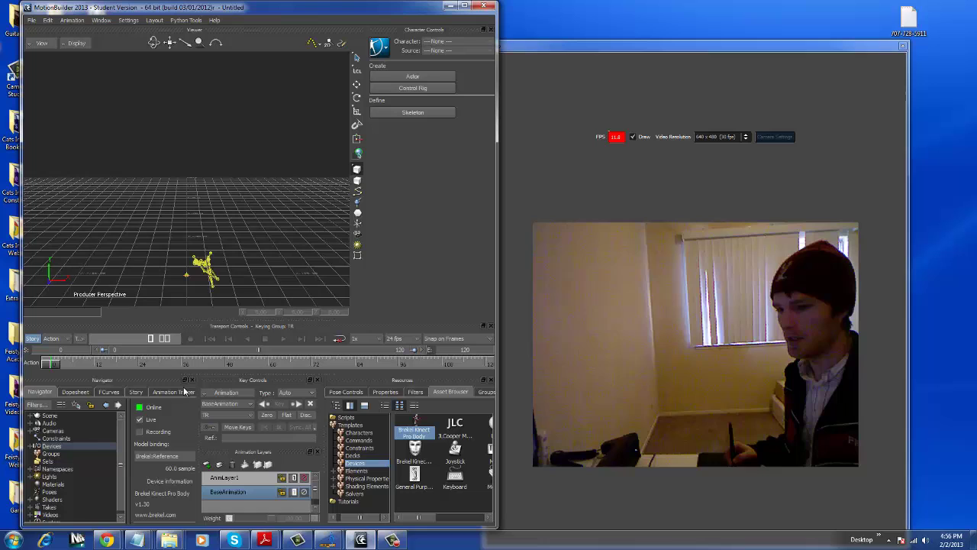
pyautogui.click(140, 432)
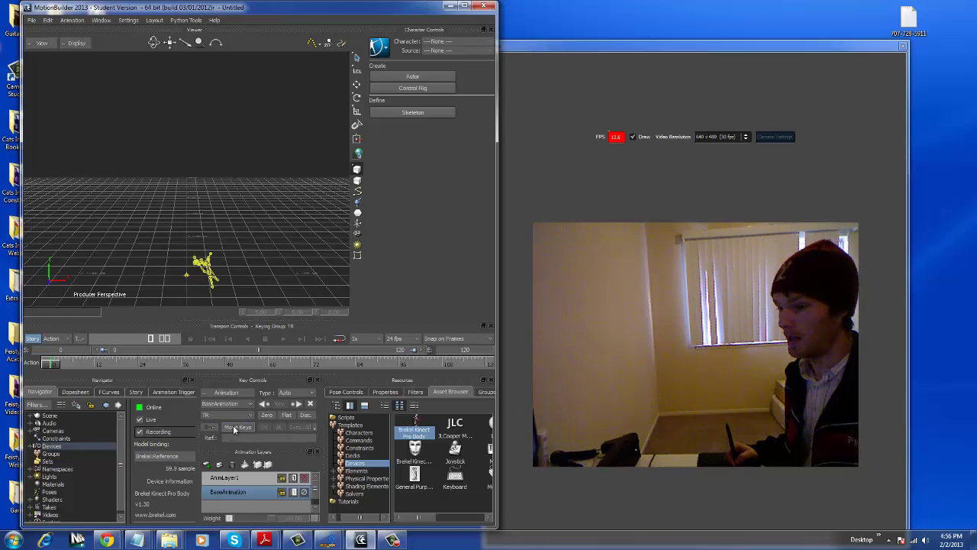
pyautogui.moveTo(197, 444); pyautogui.dragTo(267, 449)
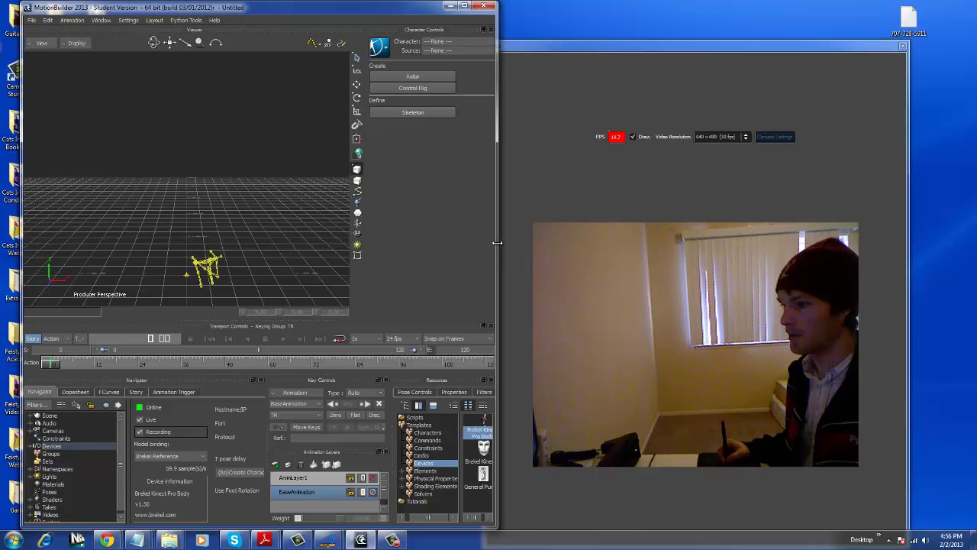
# Set the Kinect T pose delay to 10.0 and start recording, overwriting the current take
pyautogui.moveTo(497, 427); pyautogui.dragTo(565, 427)
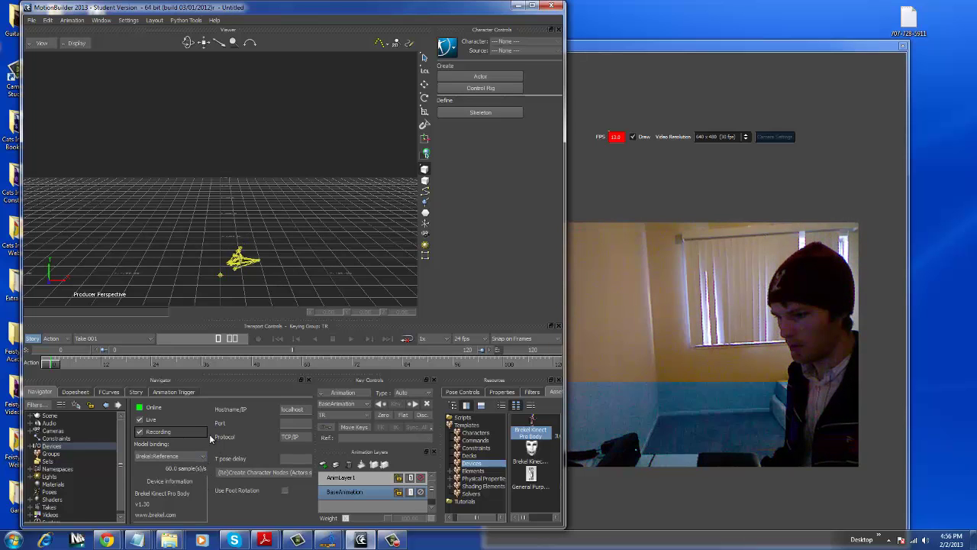
pyautogui.moveTo(313, 458); pyautogui.dragTo(334, 461)
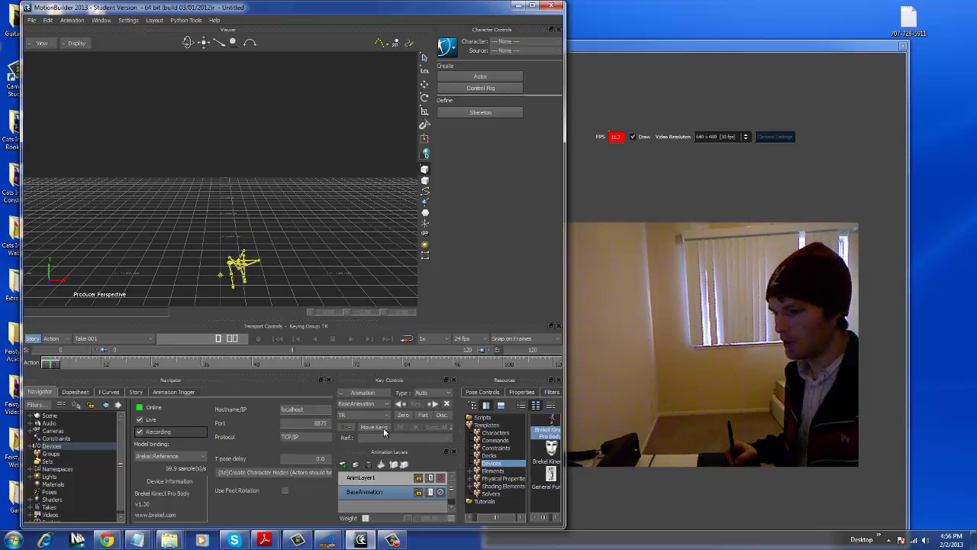
pyautogui.doubleClick(313, 460)
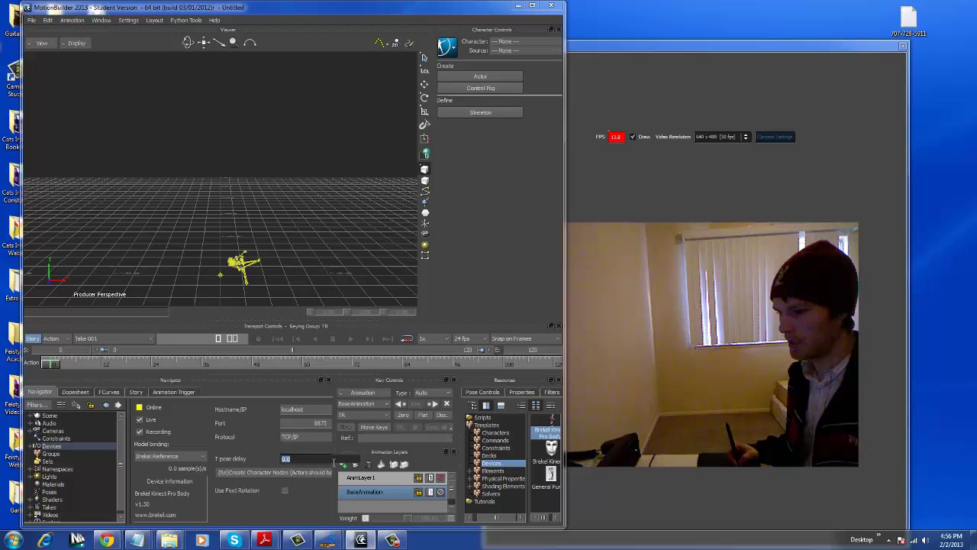
pyautogui.write('10')
pyautogui.press('Return')
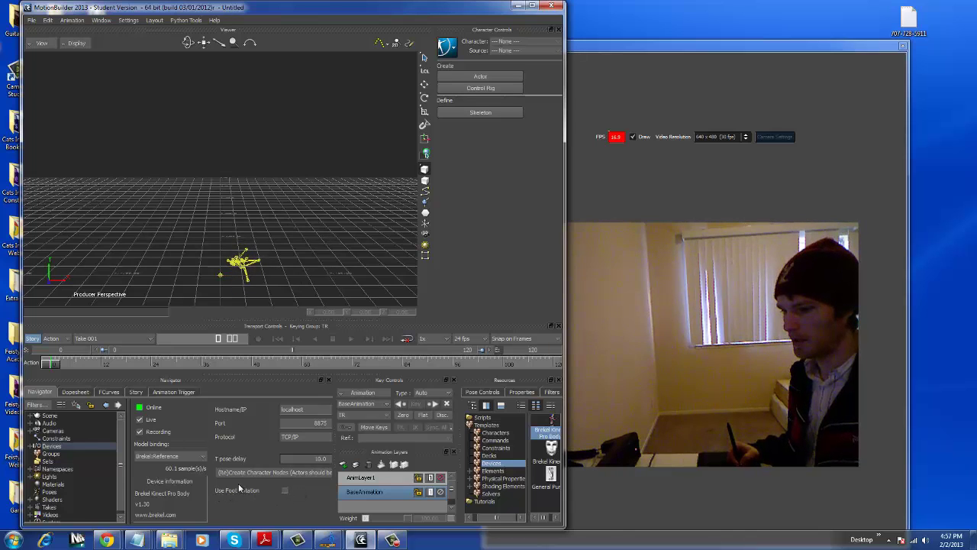
pyautogui.click(258, 339)
pyautogui.click(252, 298)
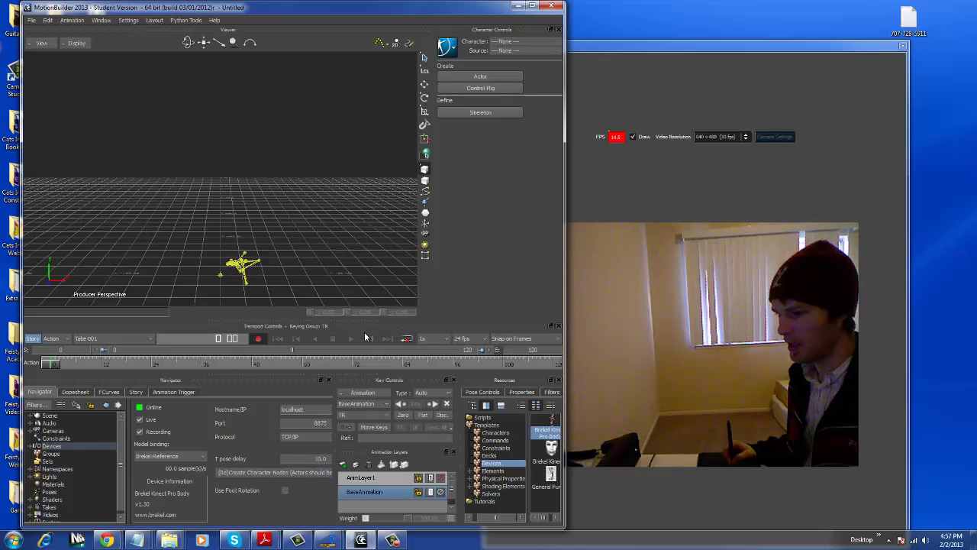
# Recreate the character nodes, record the Kinect performance into Take 001, then scrub back to frame 369
pyautogui.click(286, 473)
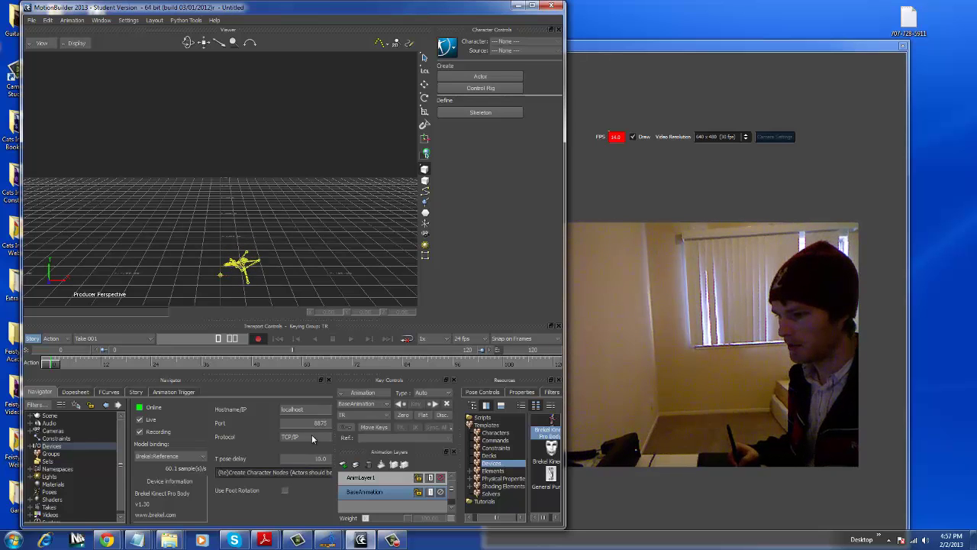
pyautogui.click(350, 338)
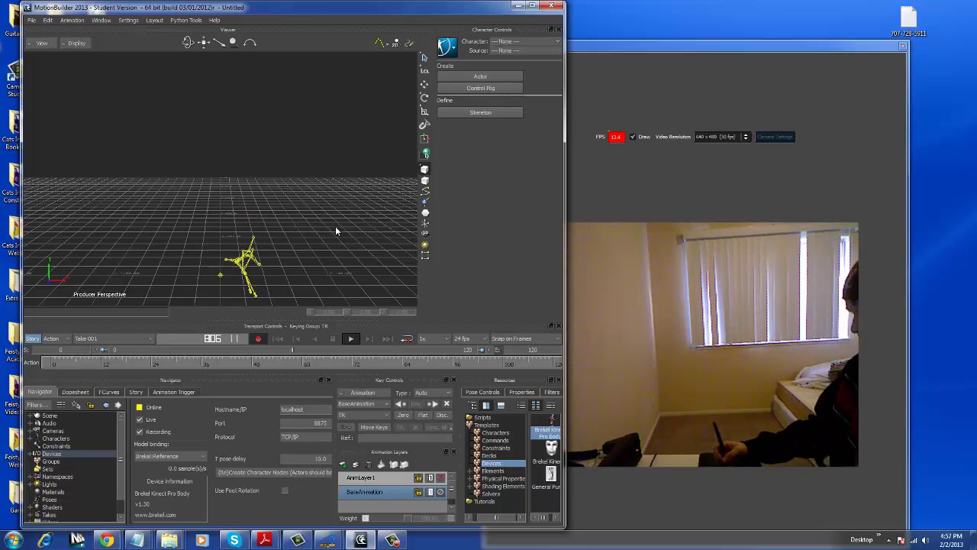
pyautogui.click(351, 339)
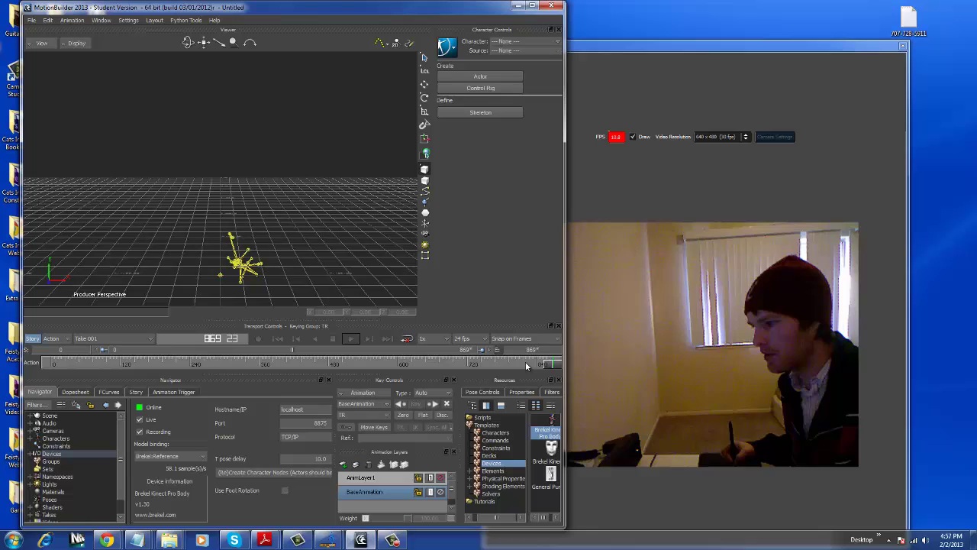
pyautogui.moveTo(504, 364); pyautogui.dragTo(261, 336)
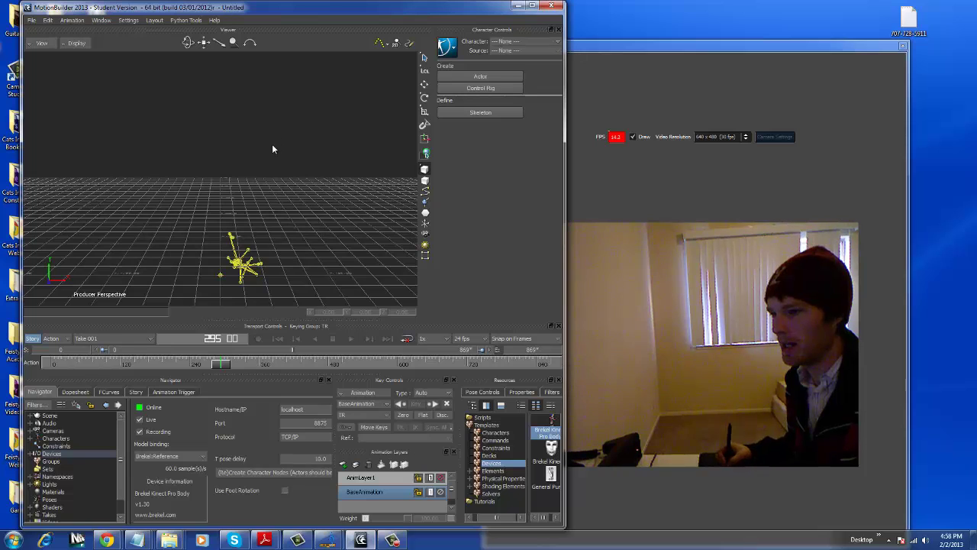
# Turn off Live on the Kinect device, scrub to earlier recorded frames, and maximize the window
pyautogui.click(140, 419)
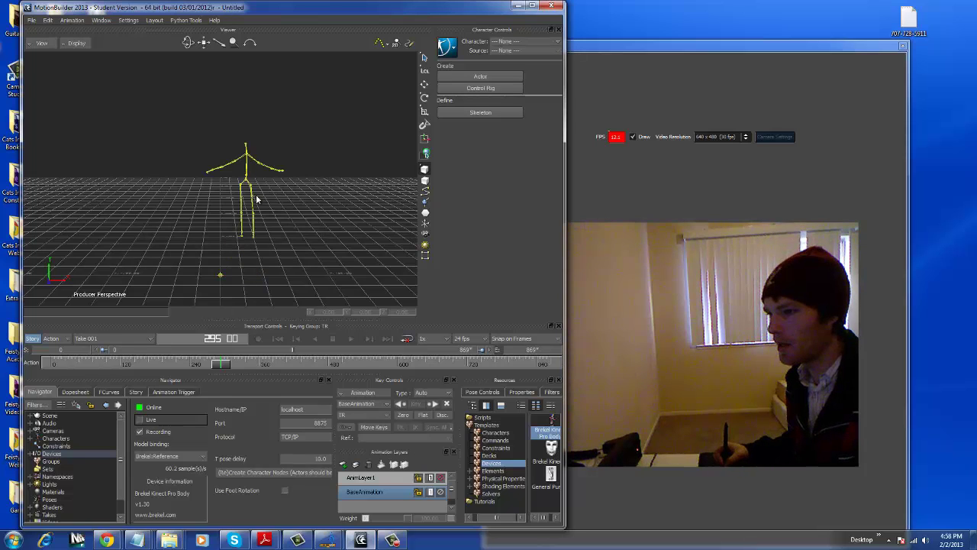
pyautogui.moveTo(218, 363); pyautogui.dragTo(94, 364)
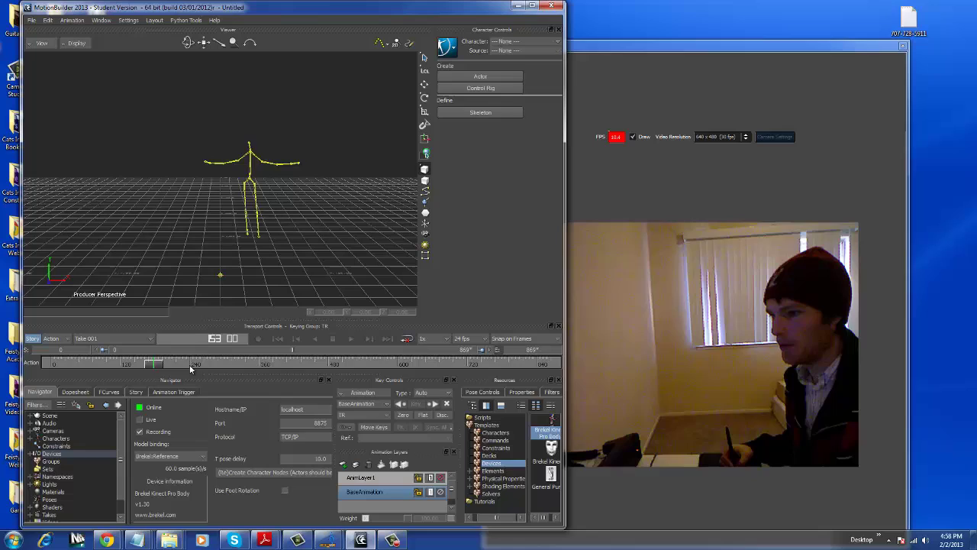
pyautogui.click(532, 6)
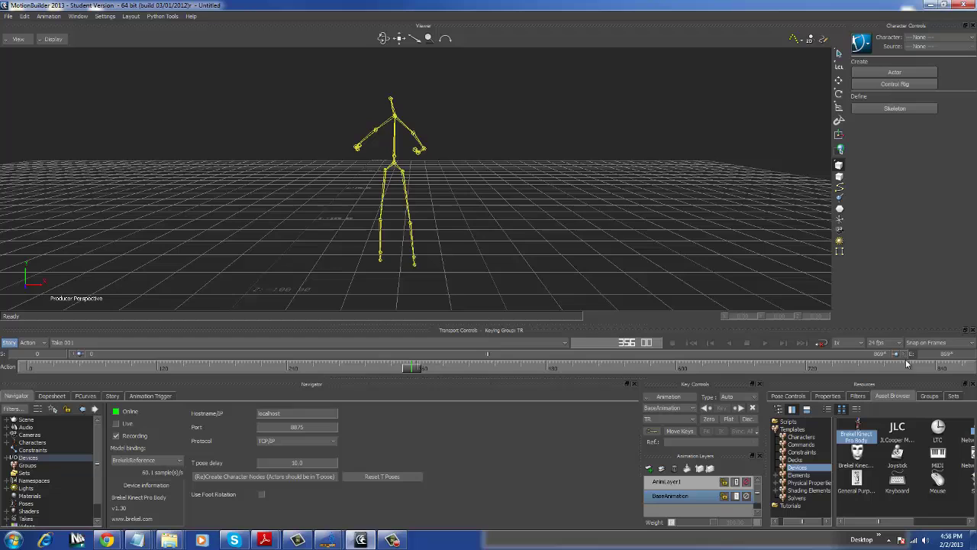
# Play back the recorded take, then make the MotionBuilder window fill the screen
pyautogui.click(765, 343)
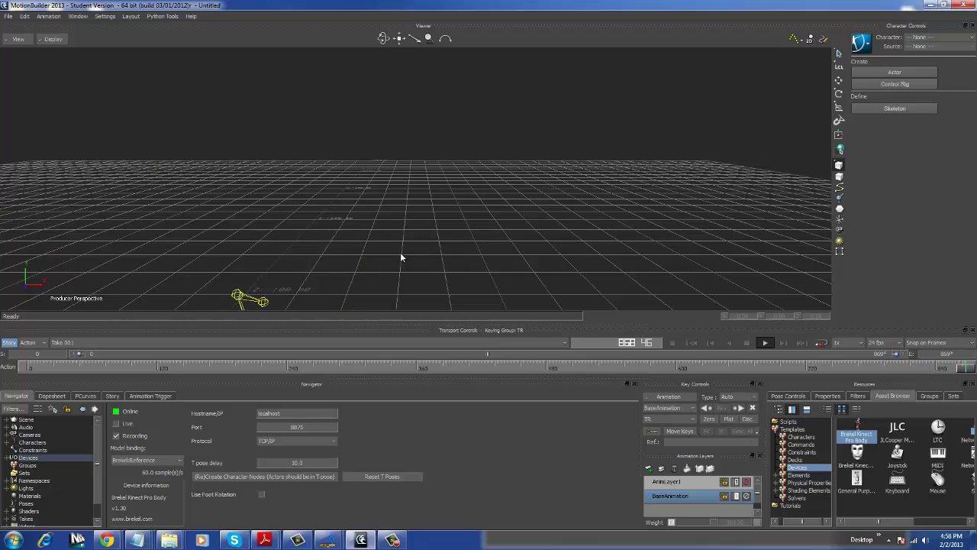
pyautogui.click(947, 5)
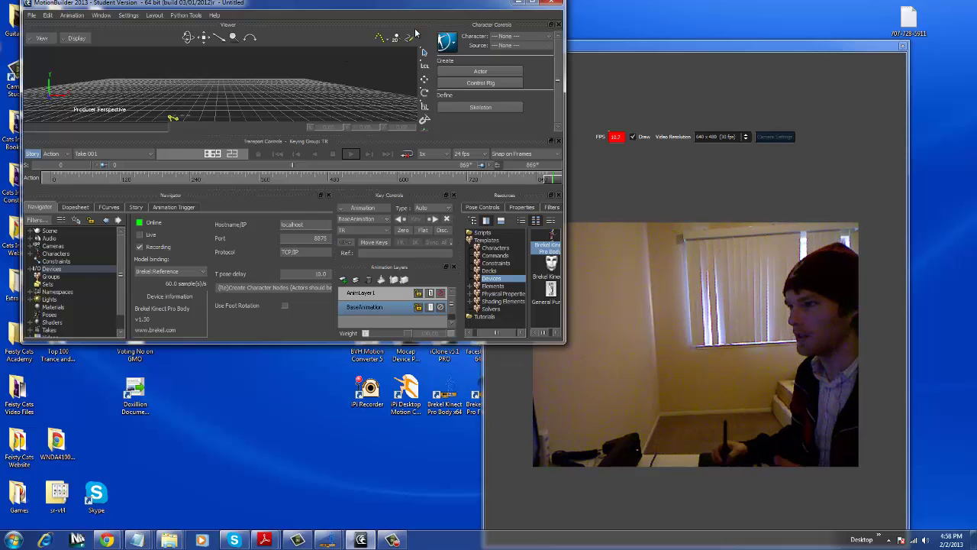
pyautogui.press('super+Up')
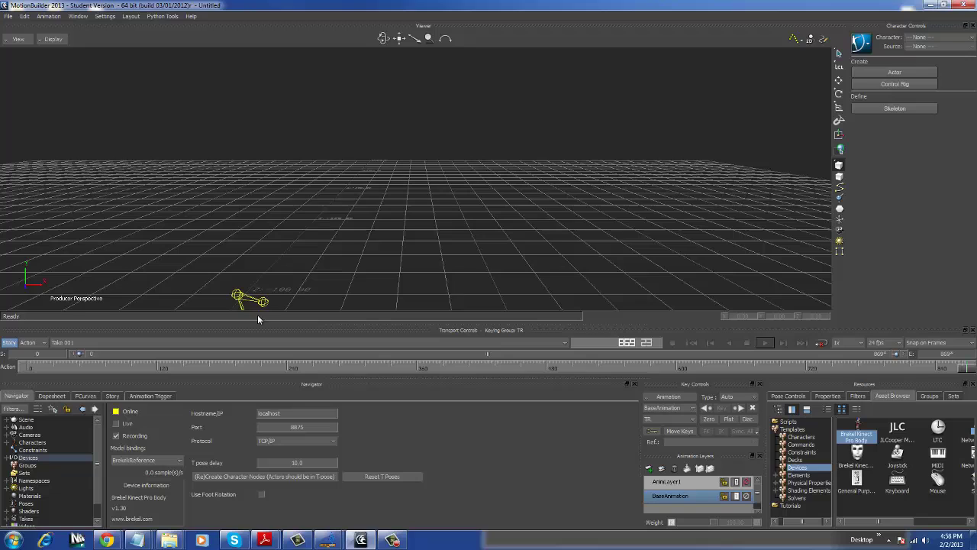
# Set the timeline range to start at frame 250 and end at frame 260
pyautogui.moveTo(55, 353)
pyautogui.mouseDown()
pyautogui.moveTo(135, 351)
pyautogui.moveTo(40, 354)
pyautogui.moveTo(51, 353)
pyautogui.mouseUp()
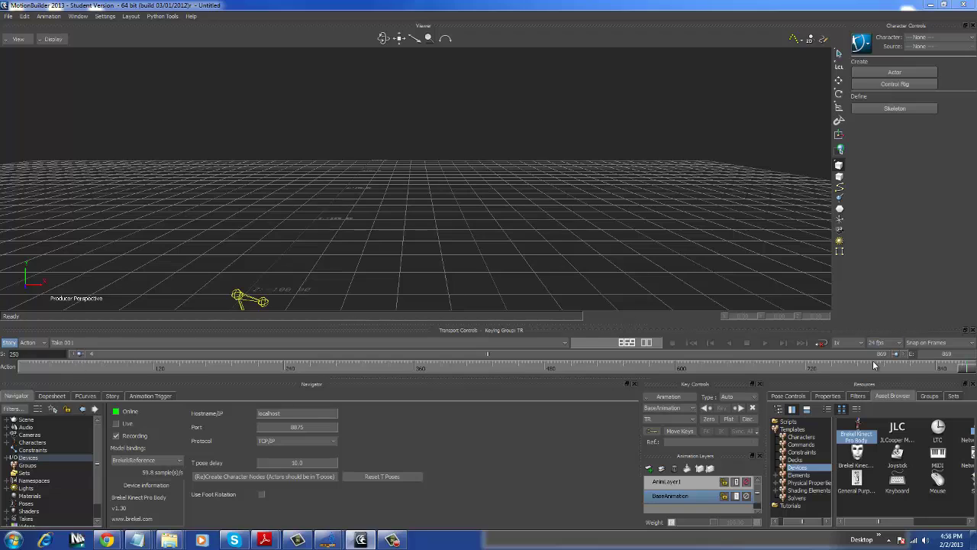
pyautogui.click(944, 354)
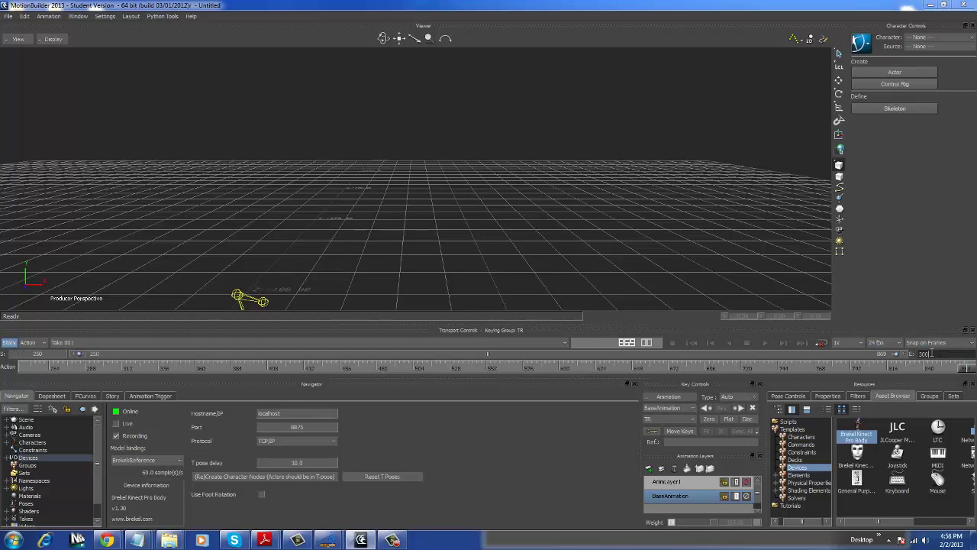
pyautogui.press('Return')
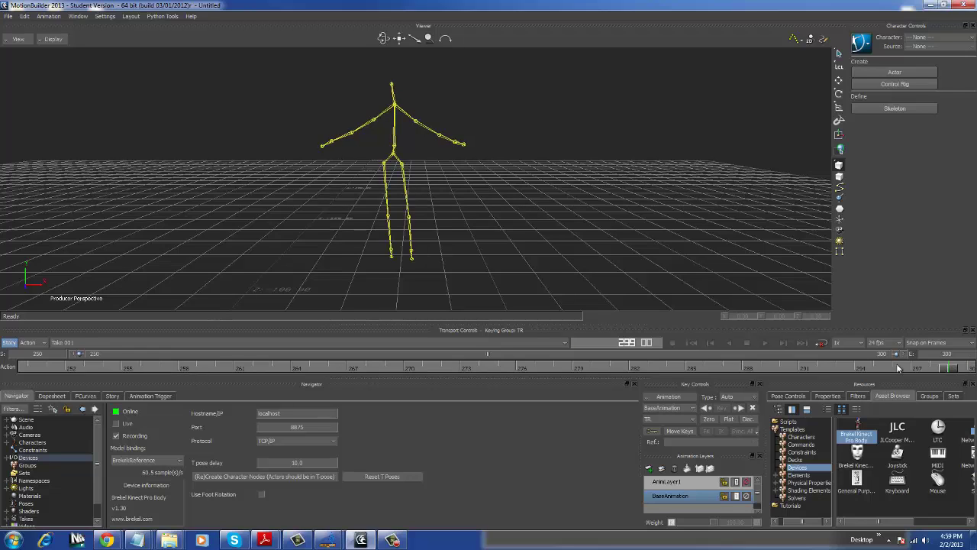
pyautogui.click(441, 369)
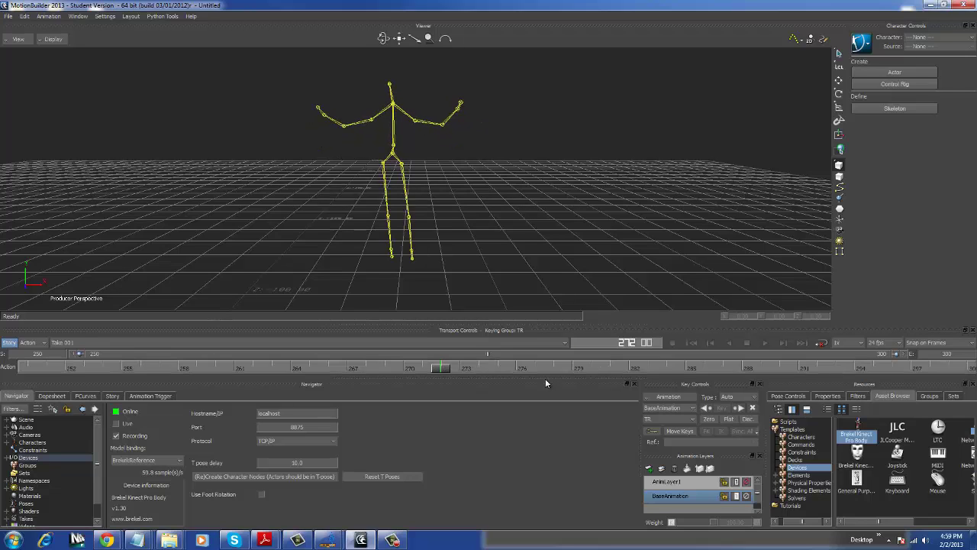
pyautogui.doubleClick(945, 354)
pyautogui.write('260')
pyautogui.press('Return')
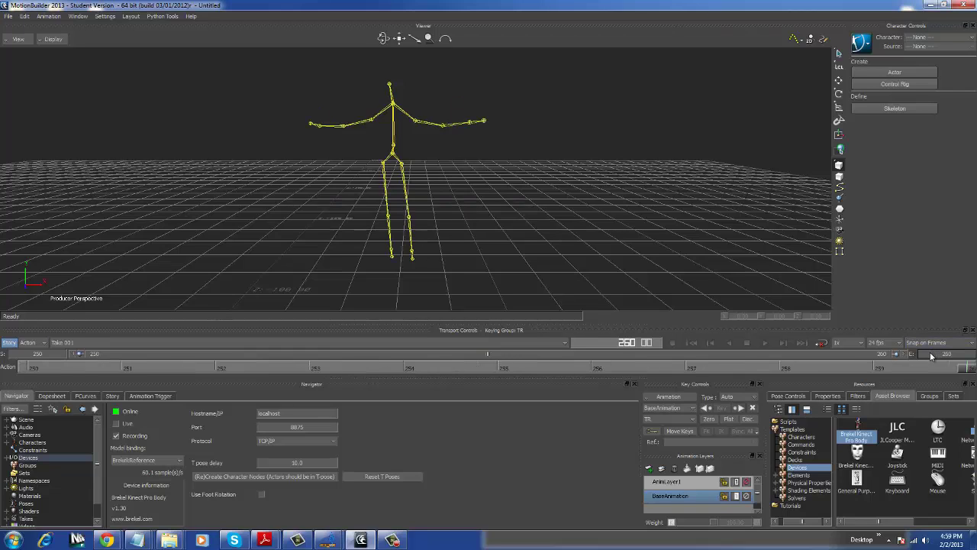
# At frame 256, turn off the live Kinect feed and select the skeleton's upper-body joints
pyautogui.moveTo(816, 370); pyautogui.dragTo(622, 380)
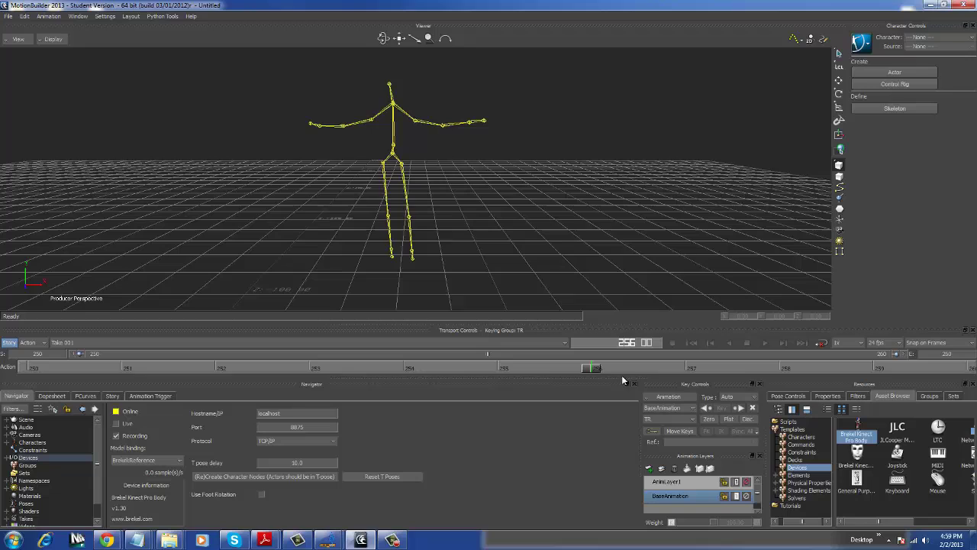
pyautogui.click(117, 424)
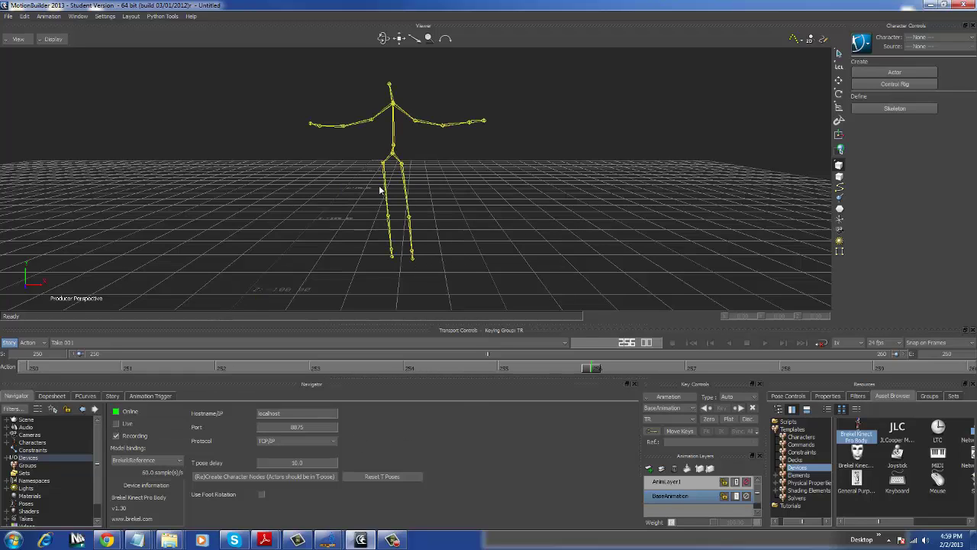
pyautogui.moveTo(324, 87); pyautogui.dragTo(483, 198)
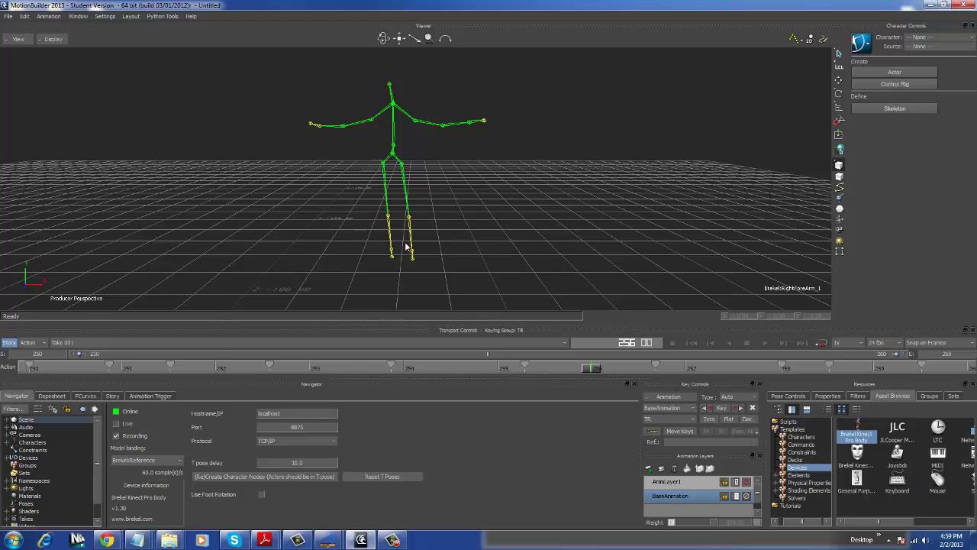
# Select the whole skeleton with Ctrl+A to show its keys, checking frames 255 and 256
pyautogui.click(425, 158)
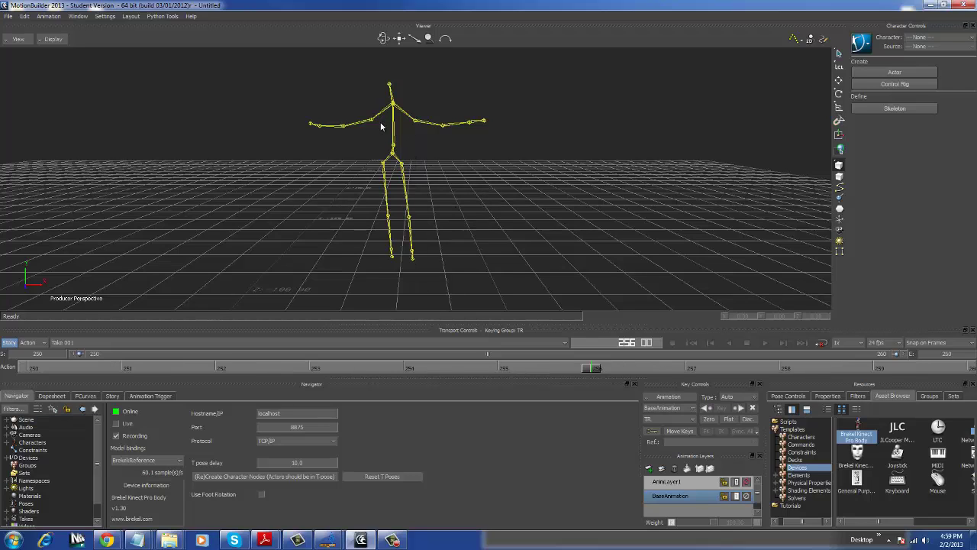
pyautogui.hotkey('ctrl', 'a')
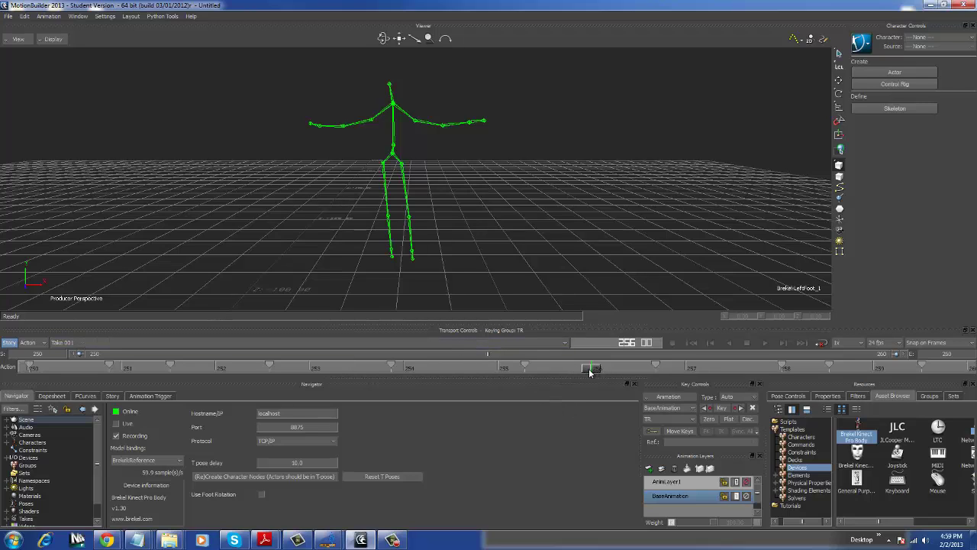
pyautogui.moveTo(590, 369); pyautogui.dragTo(498, 369)
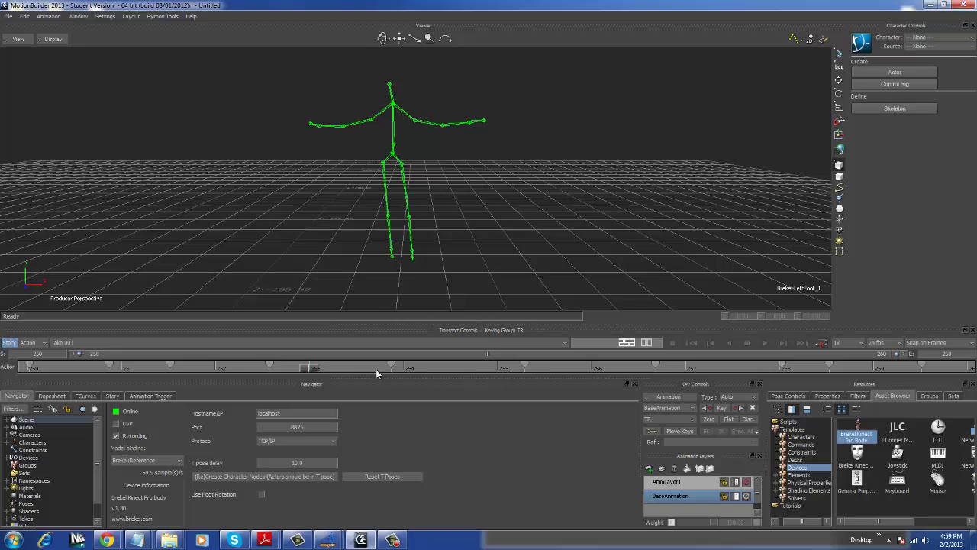
pyautogui.moveTo(376, 368); pyautogui.dragTo(595, 370)
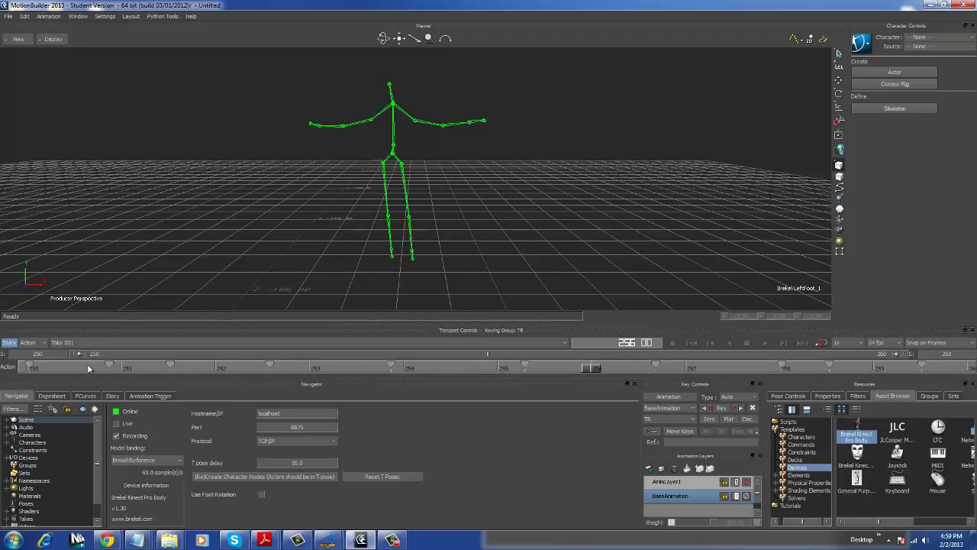
# Set the timeline start frame to 0 and select the end frame value for editing
pyautogui.doubleClick(55, 355)
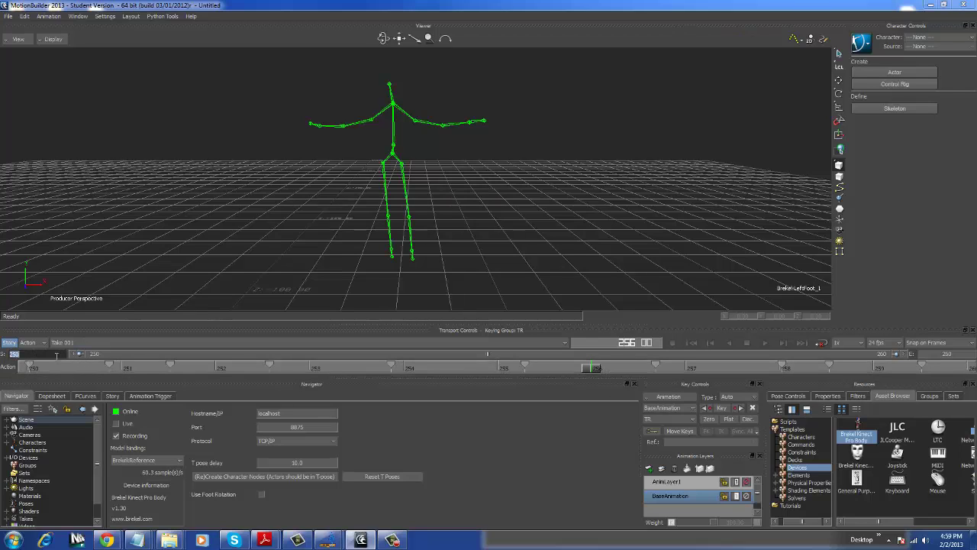
pyautogui.write('0')
pyautogui.press('Return')
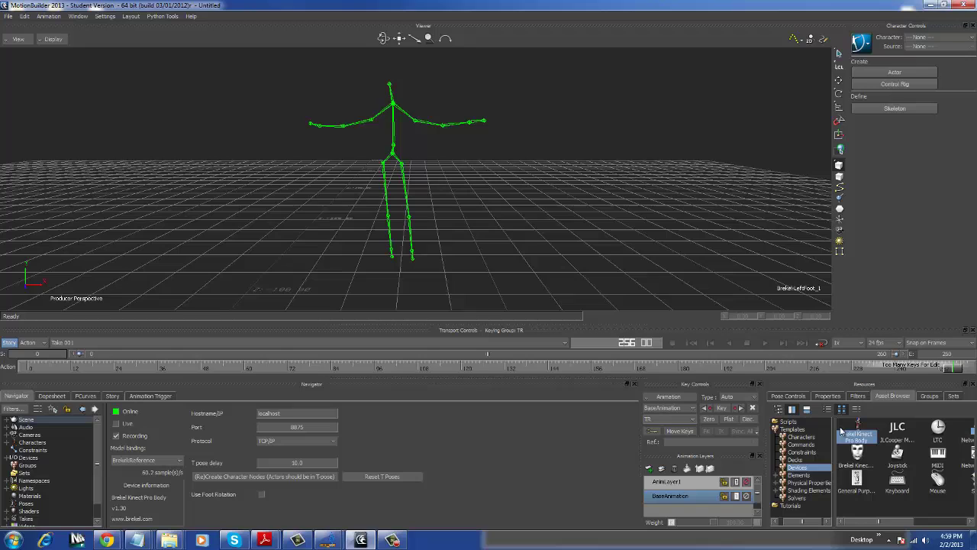
pyautogui.doubleClick(955, 355)
# Set the timeline end to frame 1000, then scrub back to frame 405 to review the take
pyautogui.write('1000')
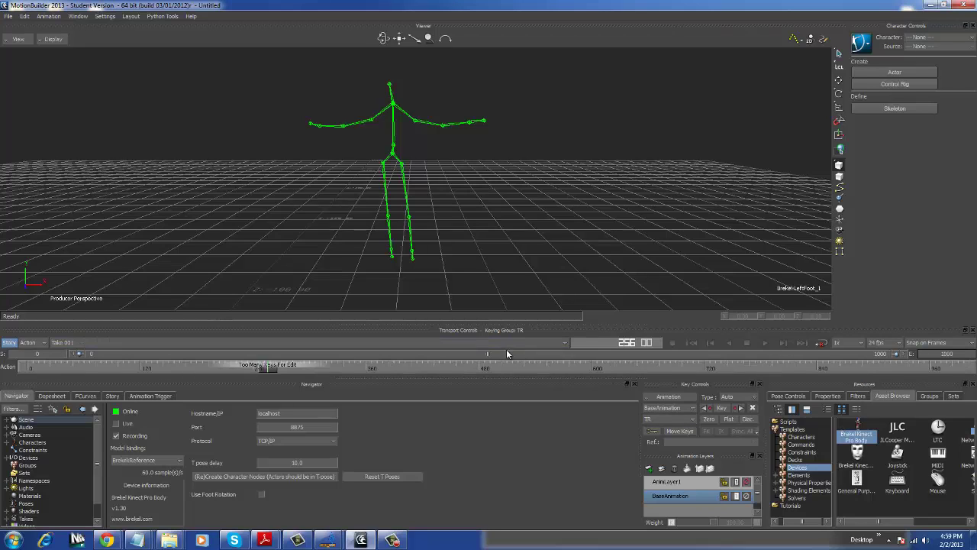
pyautogui.press('Return')
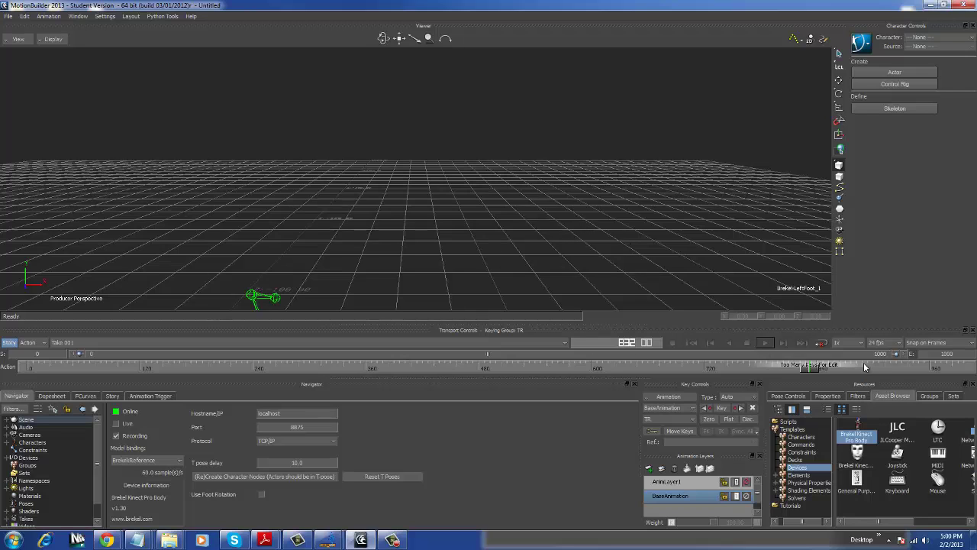
pyautogui.moveTo(816, 367); pyautogui.dragTo(432, 366)
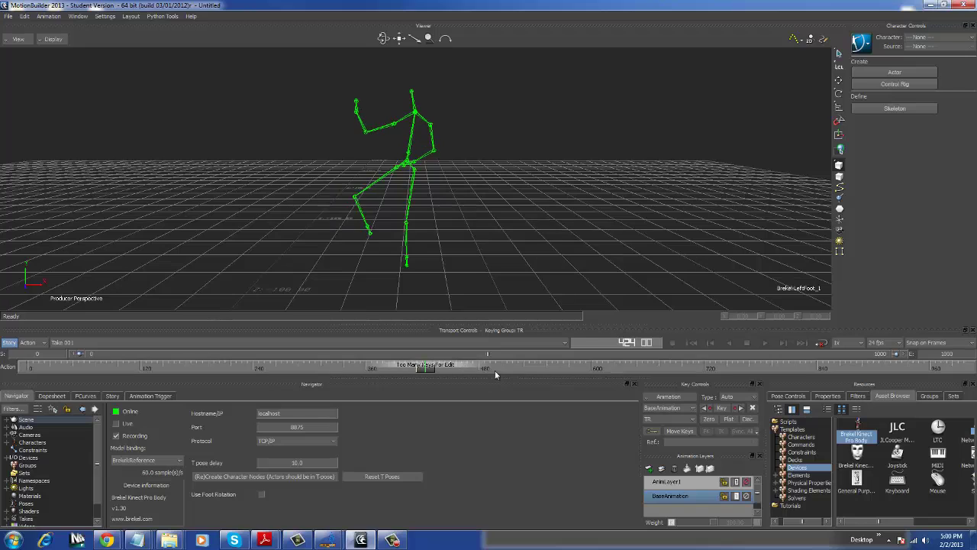